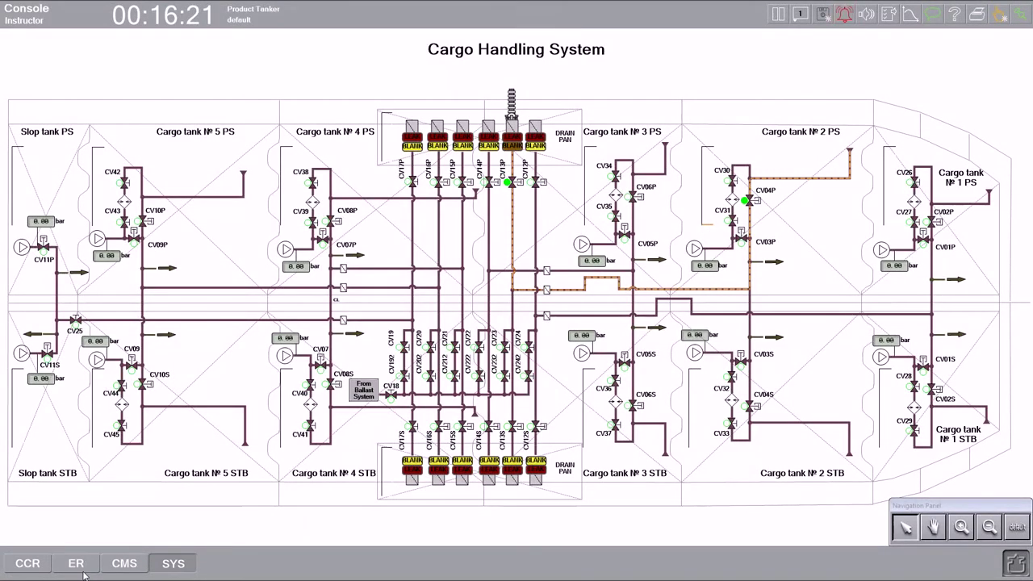
Switch to the CMS cargo page, which shows every tank and valve.
click(121, 563)
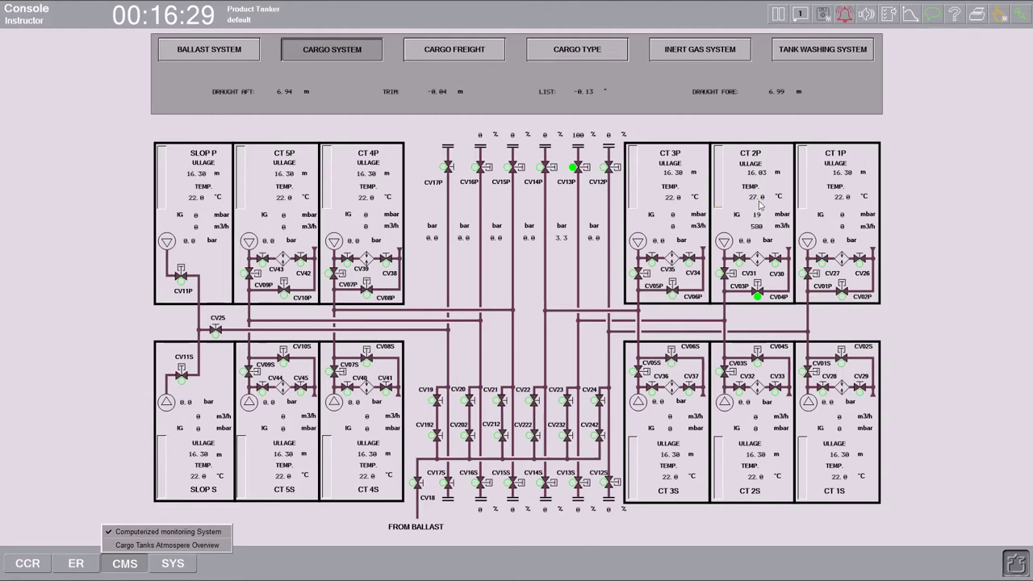
Review each tank's ullage, capacity, volume, mass and rate, then return to the cargo piping overview.
click(453, 52)
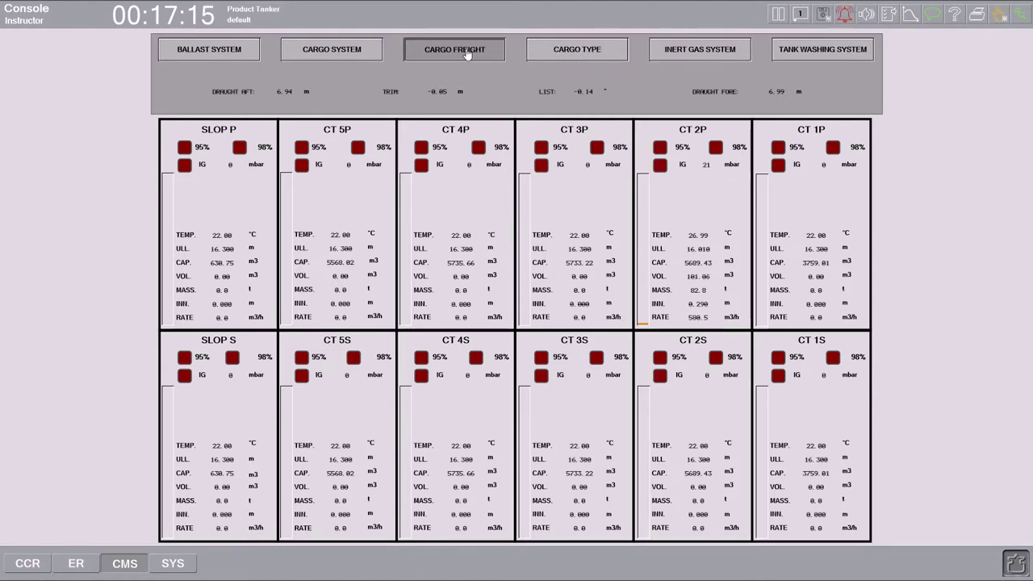
click(349, 51)
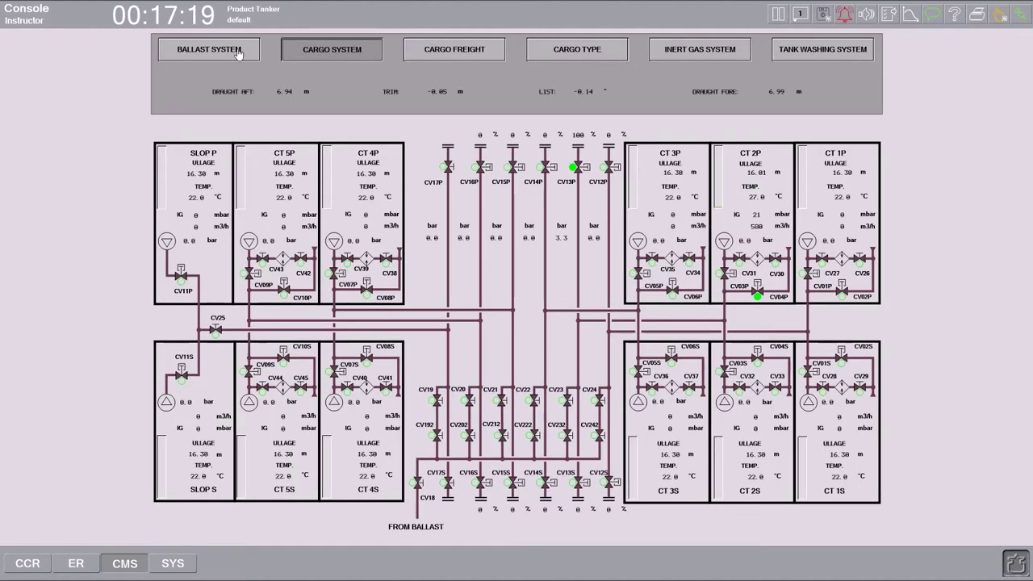
Check the SYS diagram, then open cargo valve CV04S for tank 2 starboard from CMS.
click(173, 563)
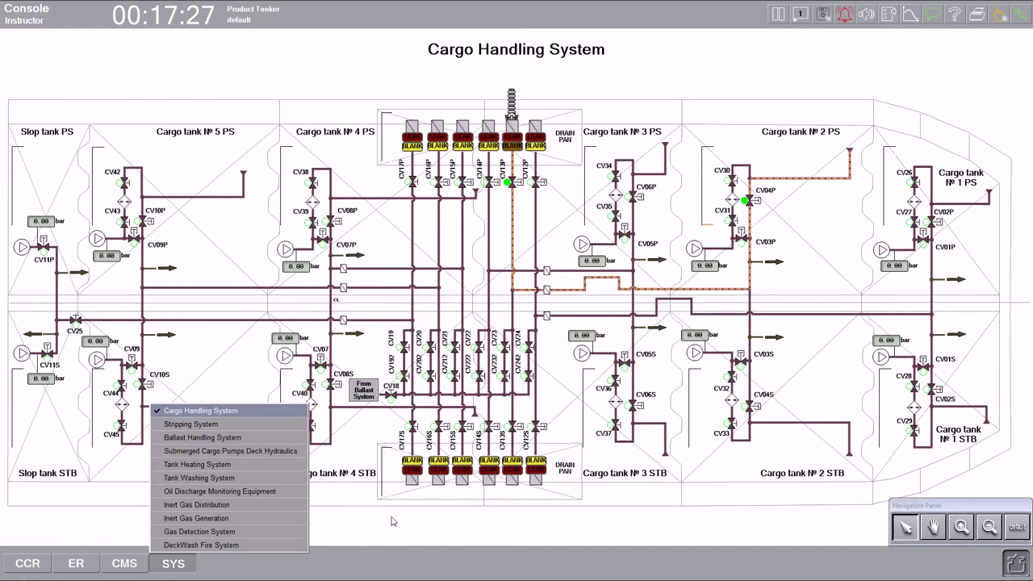
click(135, 565)
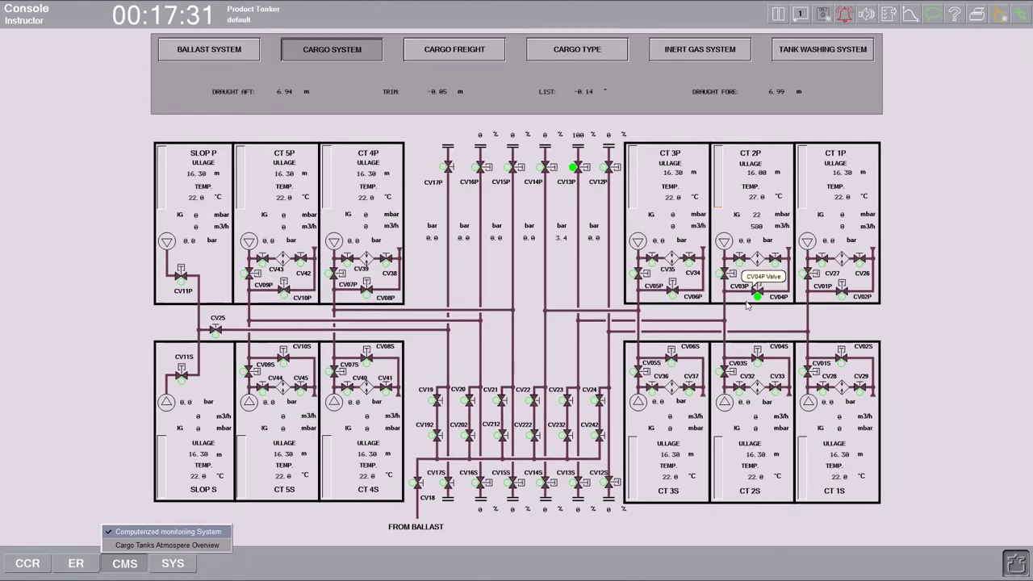
click(757, 362)
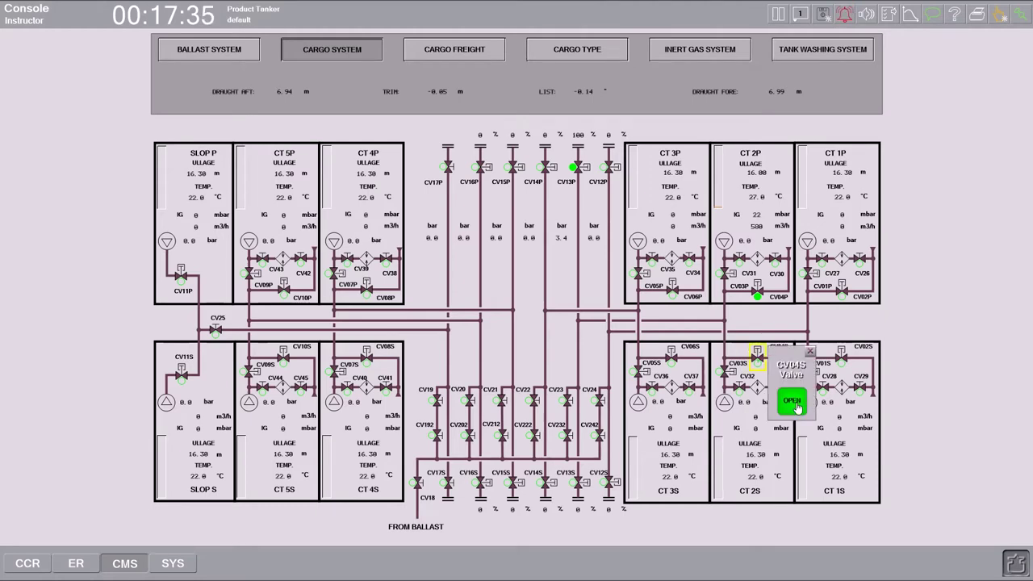
click(809, 353)
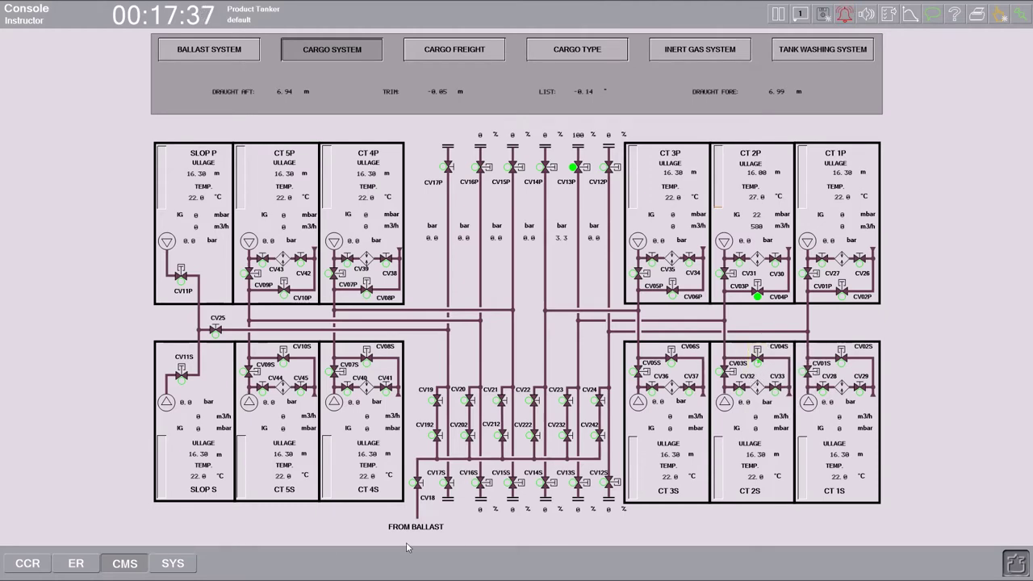
Show the Cargo Handling System diagram with cargo flowing through CV04P and CV04S.
click(195, 566)
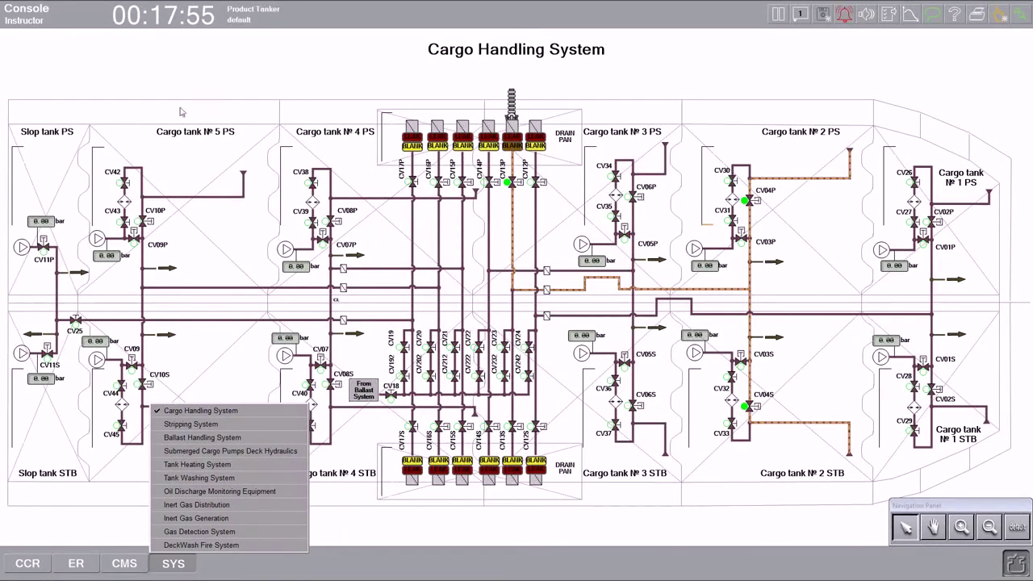
click(223, 251)
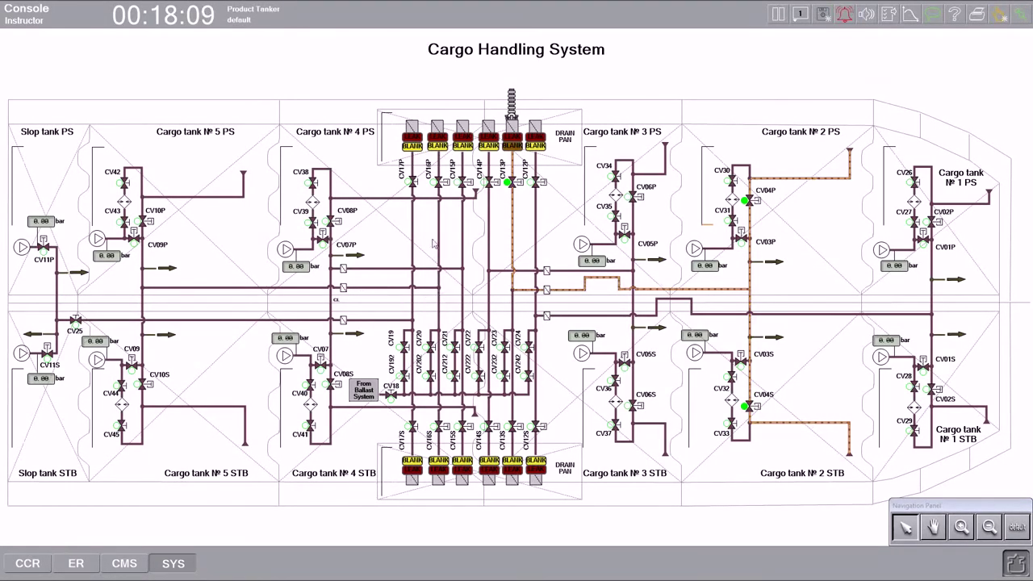
Open crossover valves CV20, CV202, CV232 and CV23, then return to the CMS overview.
click(431, 346)
click(495, 363)
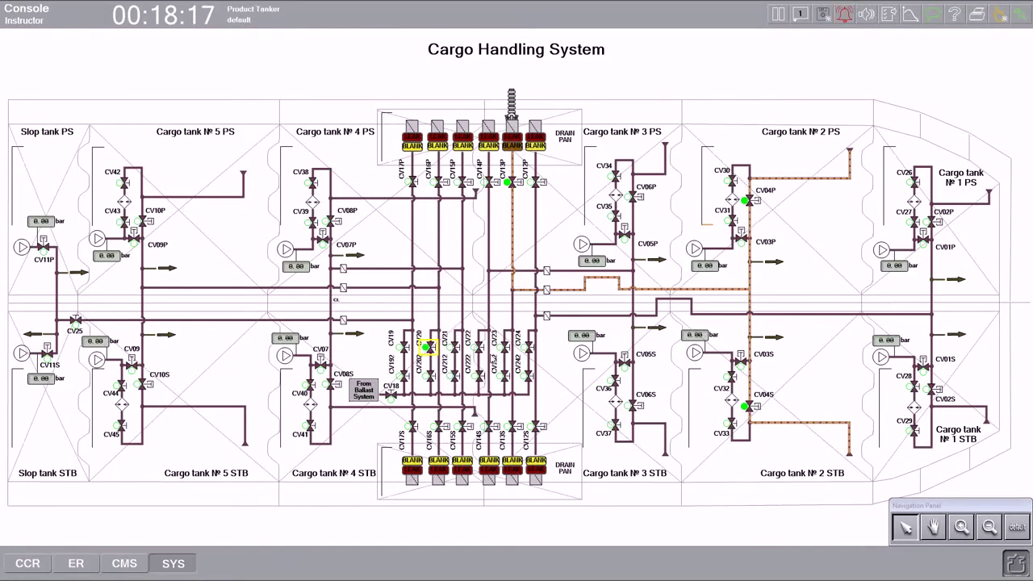
click(427, 376)
click(496, 380)
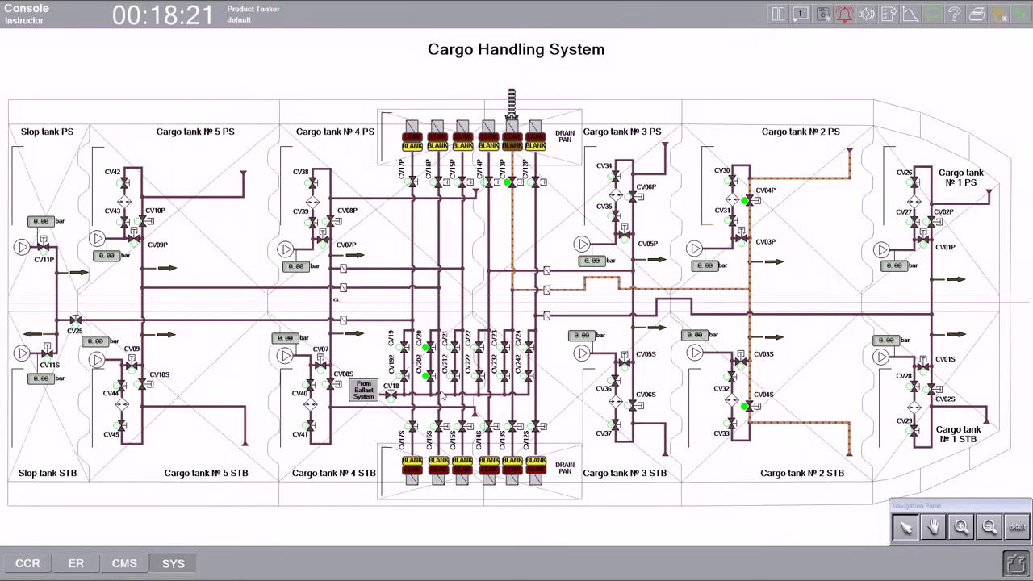
click(504, 379)
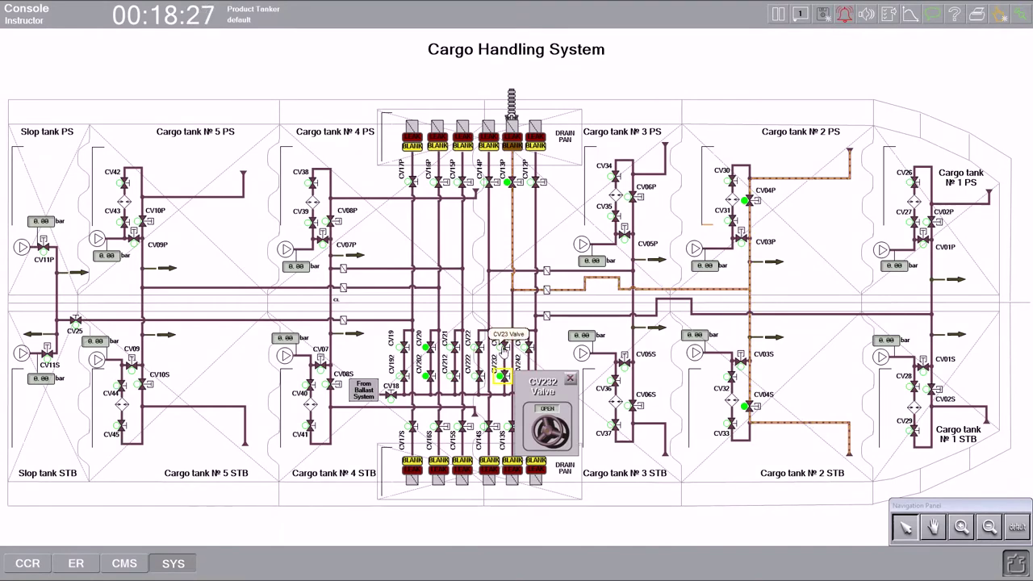
click(504, 347)
click(503, 347)
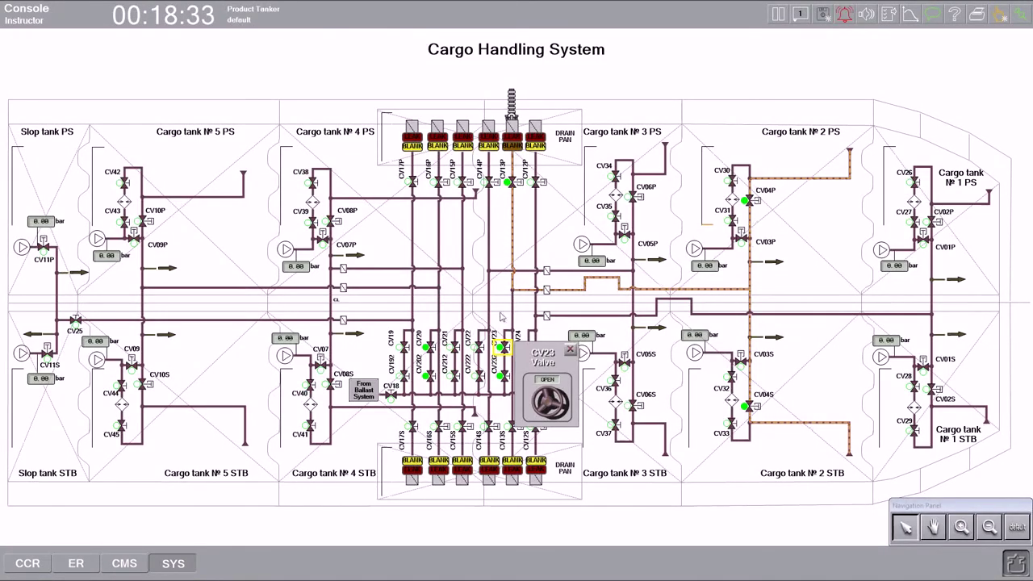
click(570, 349)
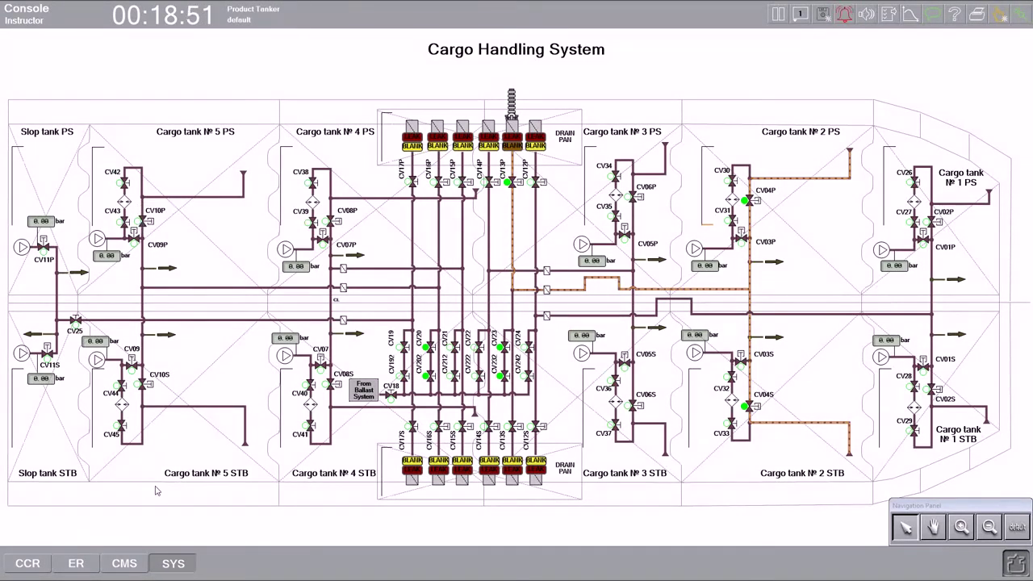
click(134, 569)
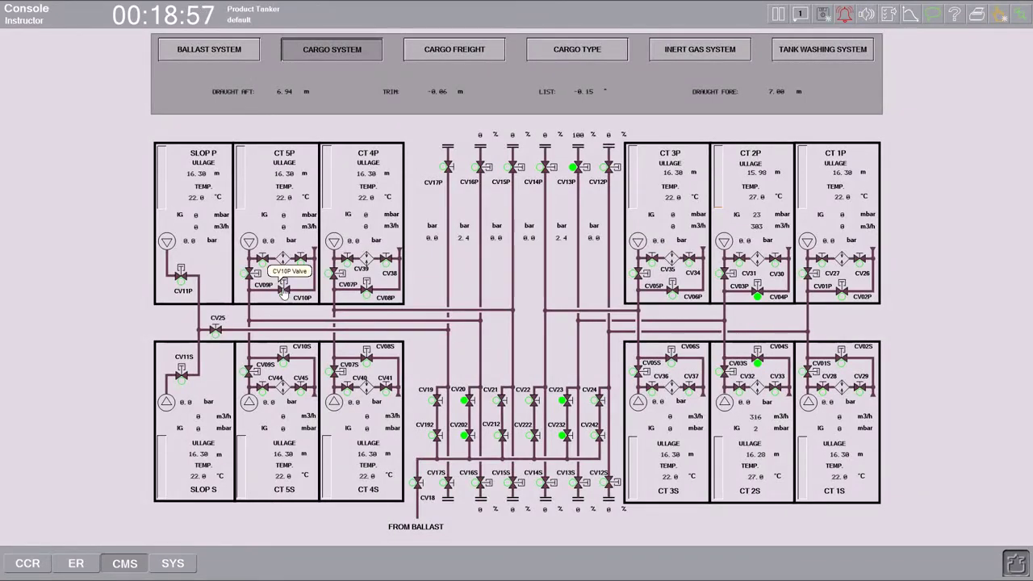
Check valve CV10P and view the Cargo Handling System diagram before returning to CMS.
click(284, 291)
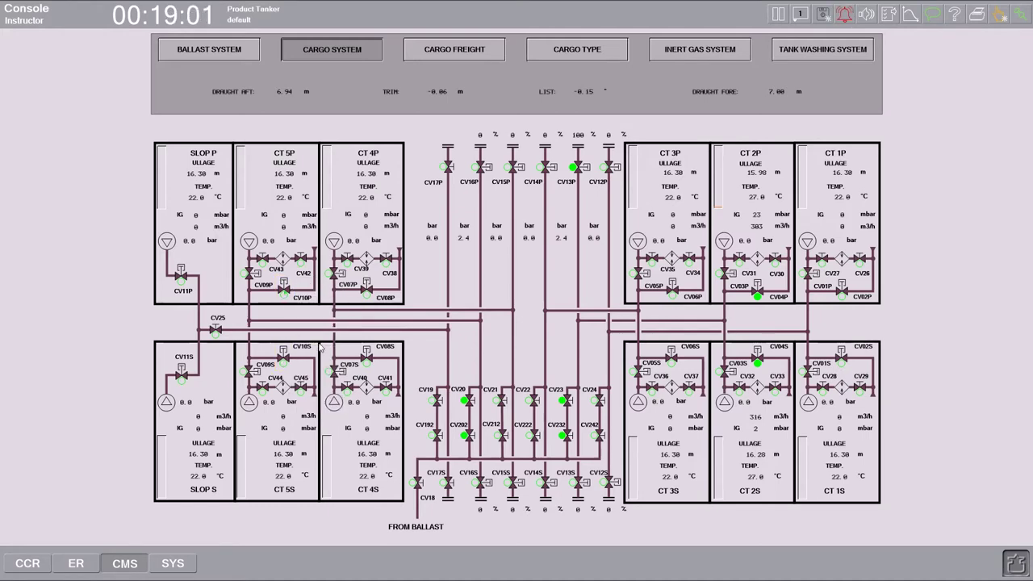
click(184, 563)
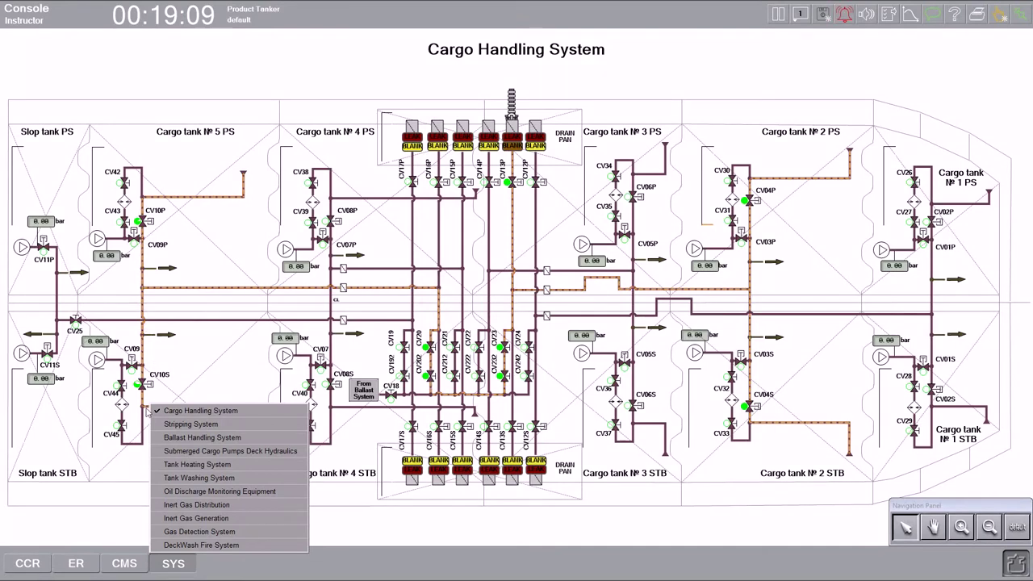
click(226, 413)
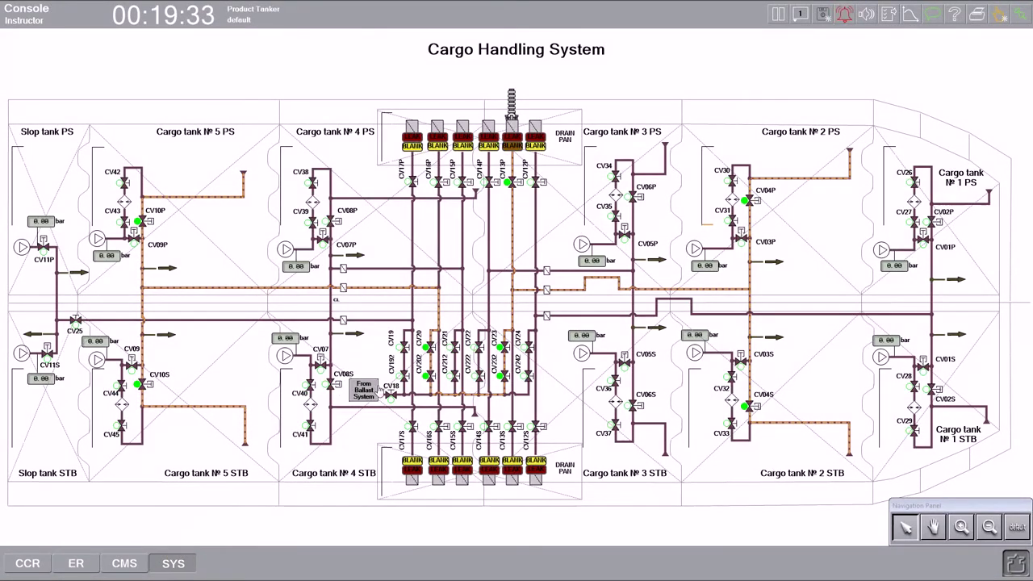
click(128, 564)
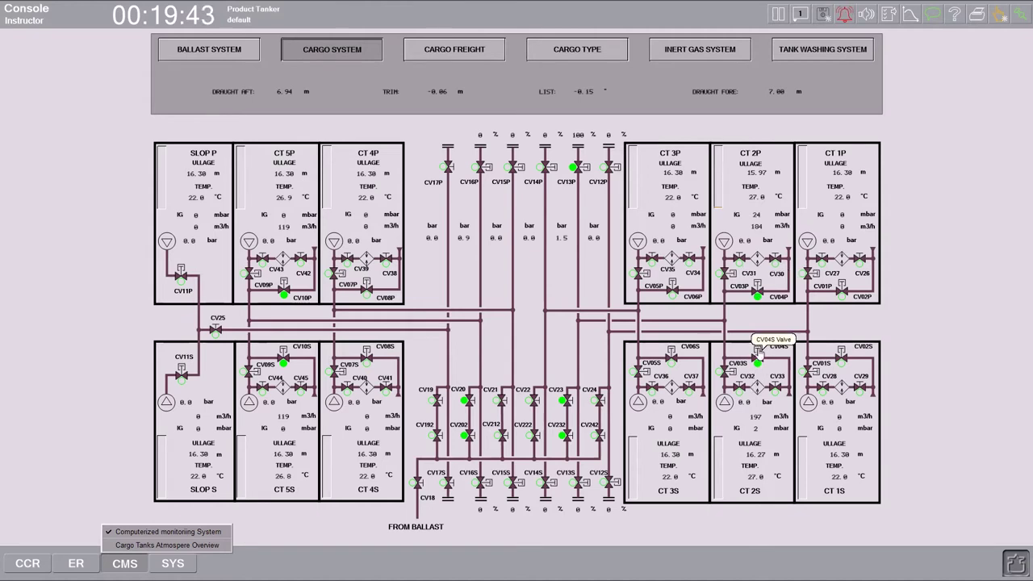
Open valve CV04S on tank CT 2S and verify it on the Cargo Handling System diagram.
click(758, 360)
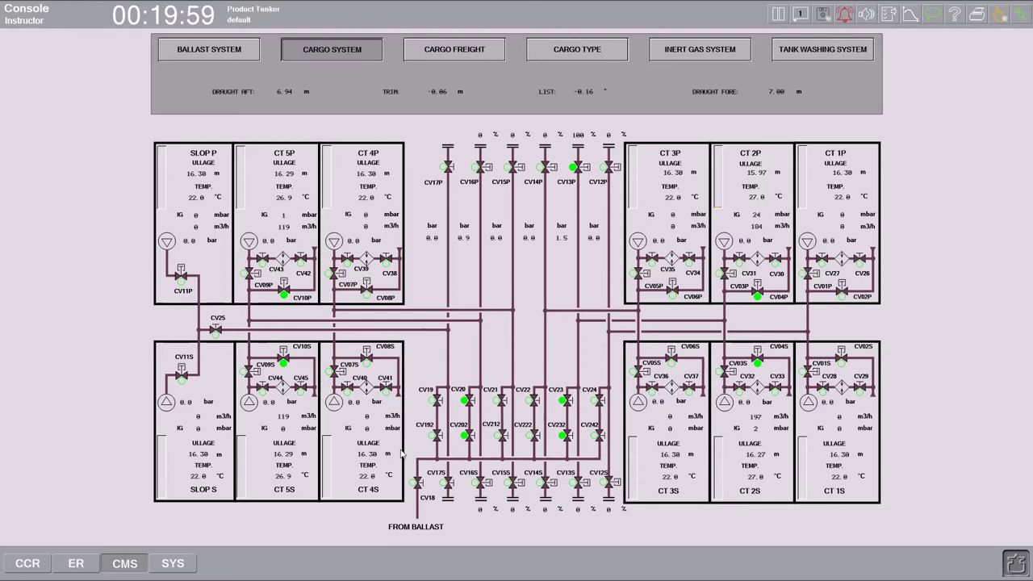
click(173, 563)
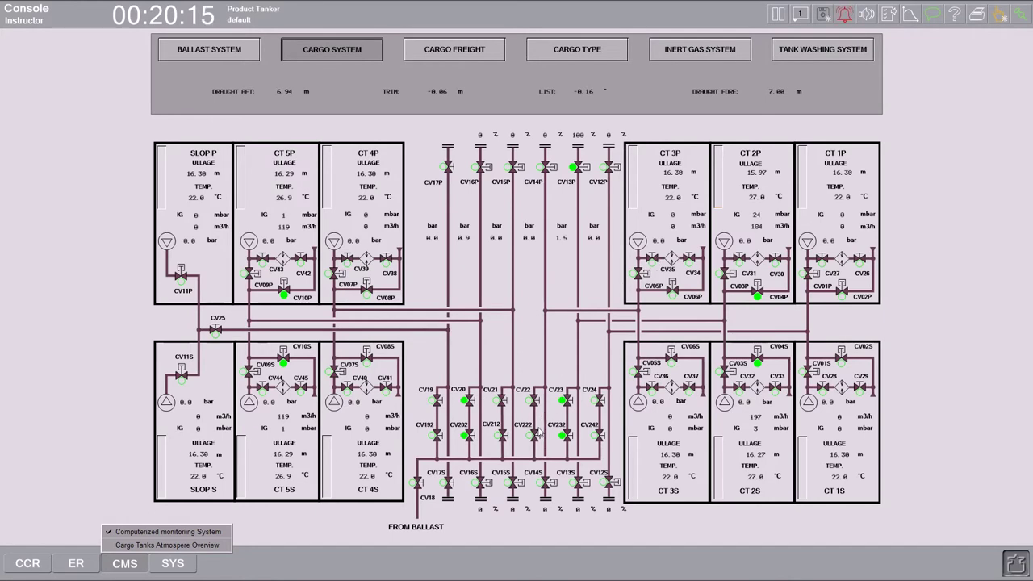
click(191, 562)
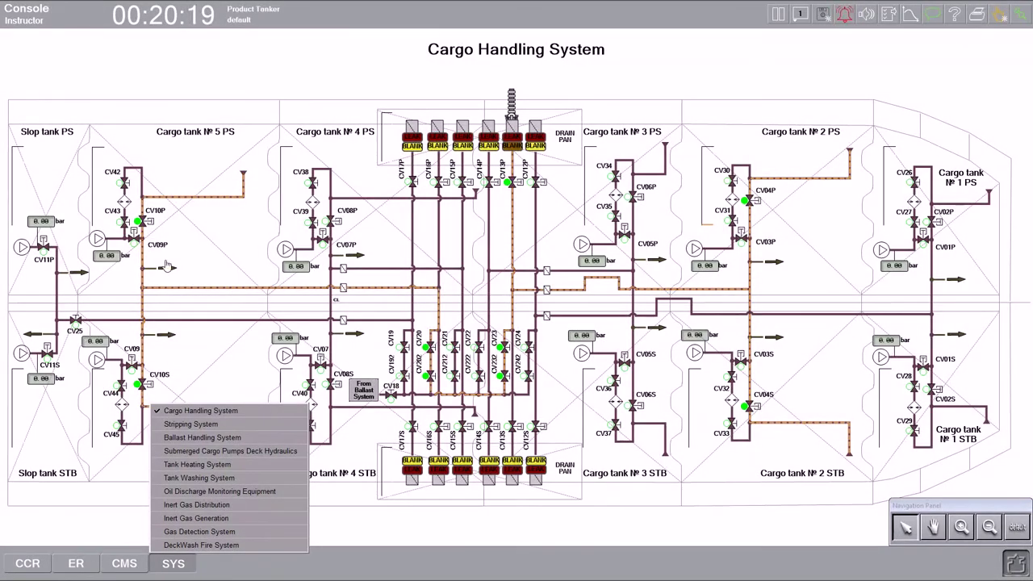
click(124, 564)
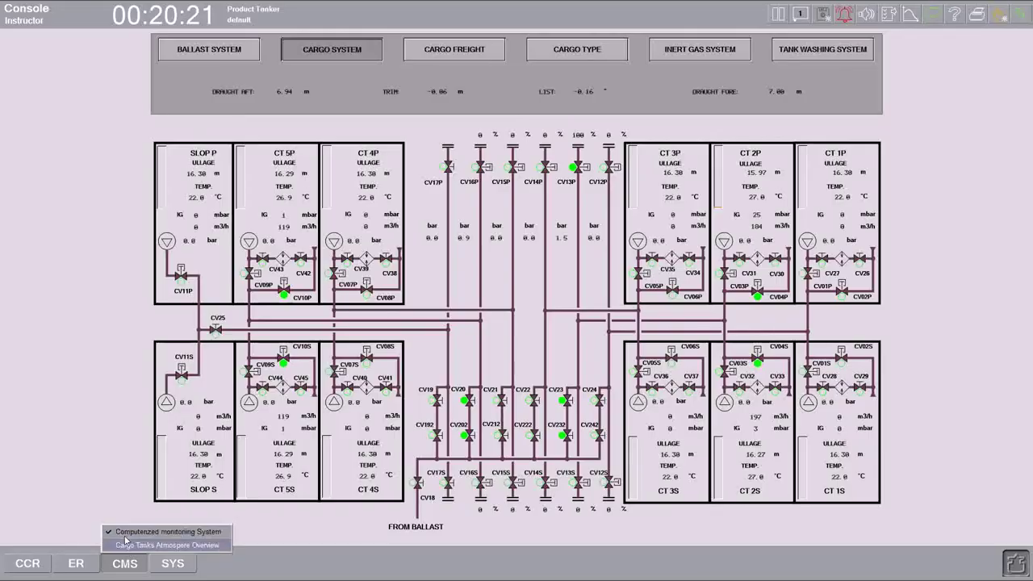
Check cargo freight readings for all tanks, then switch to the ballast system diagram.
click(421, 52)
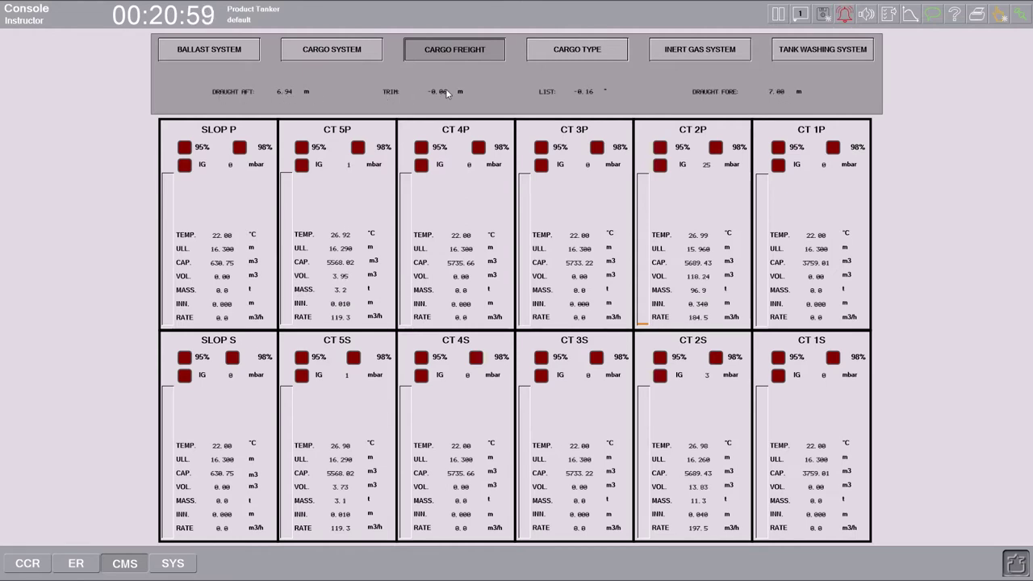
click(322, 54)
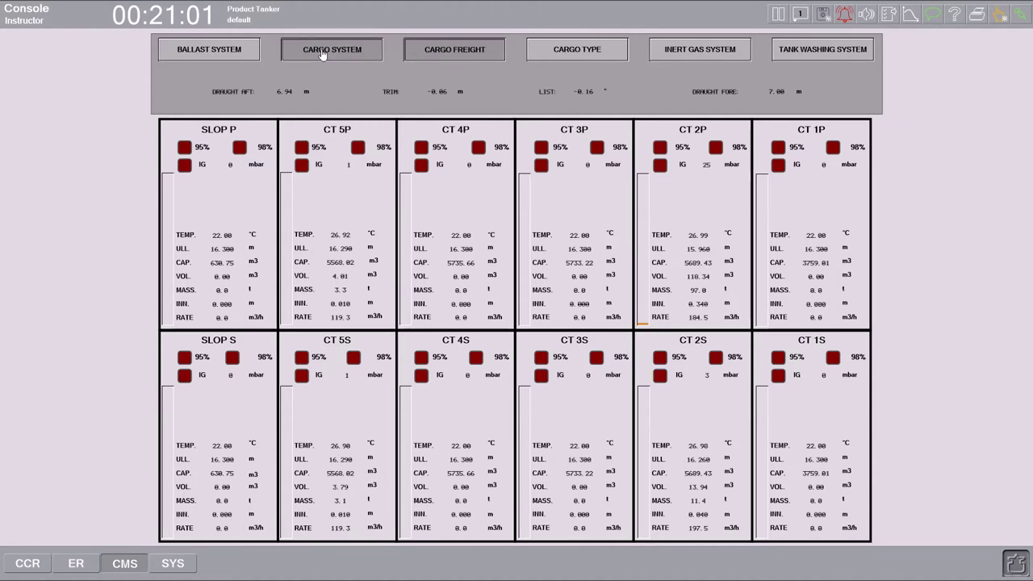
click(250, 53)
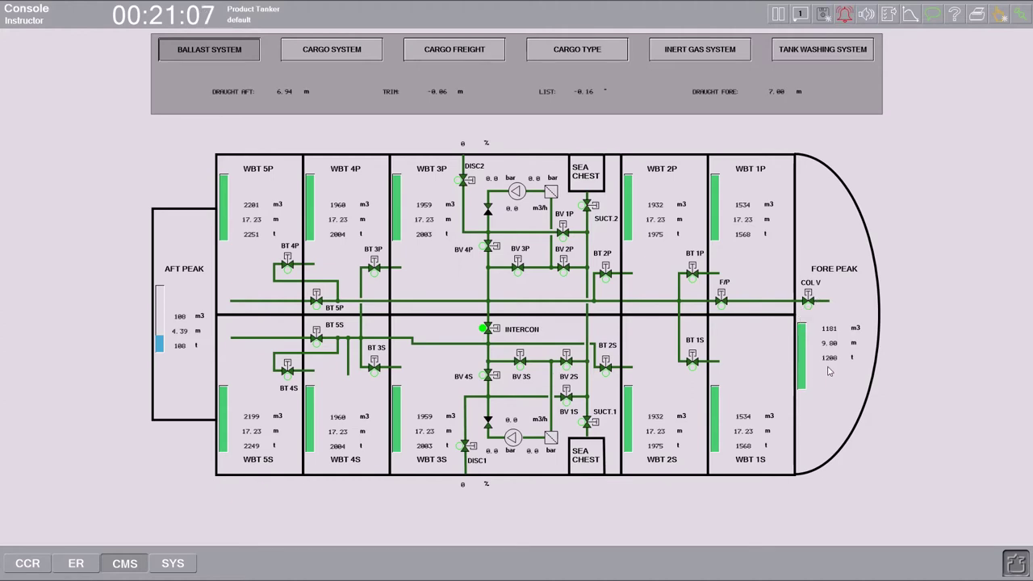
Open the COL V valve, then bring up the F/P valve on the fore peak line.
click(809, 298)
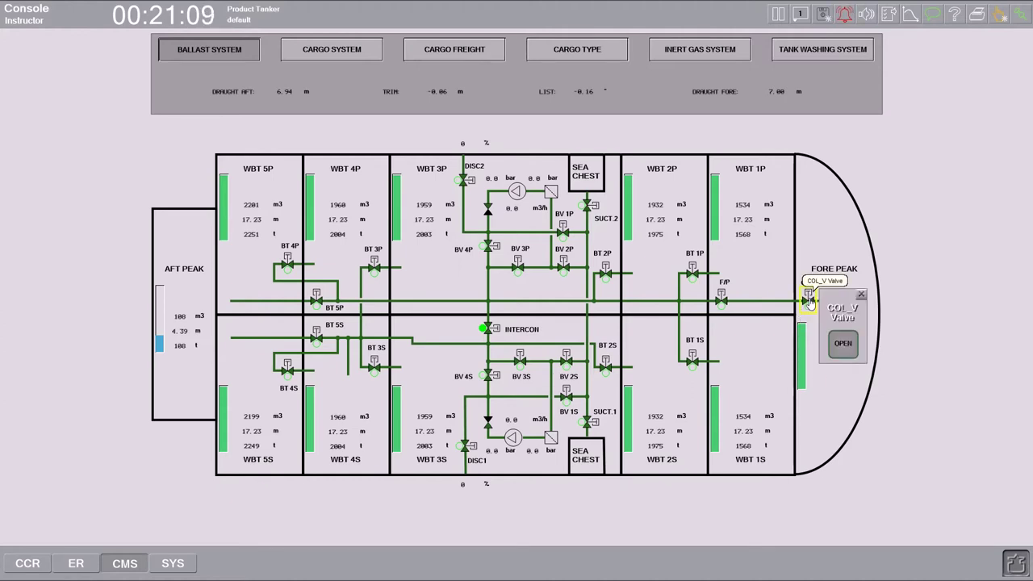
click(843, 343)
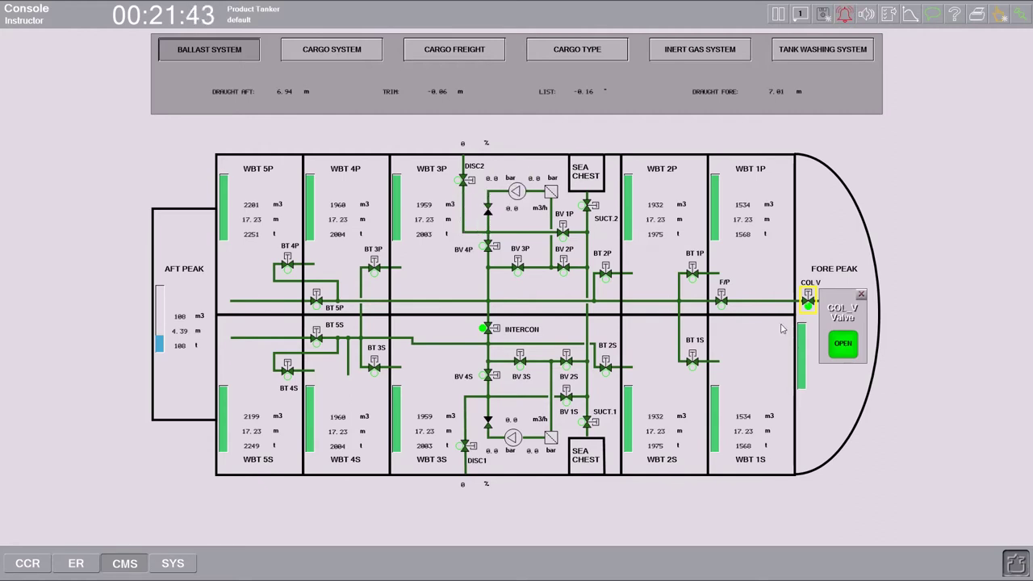
click(722, 301)
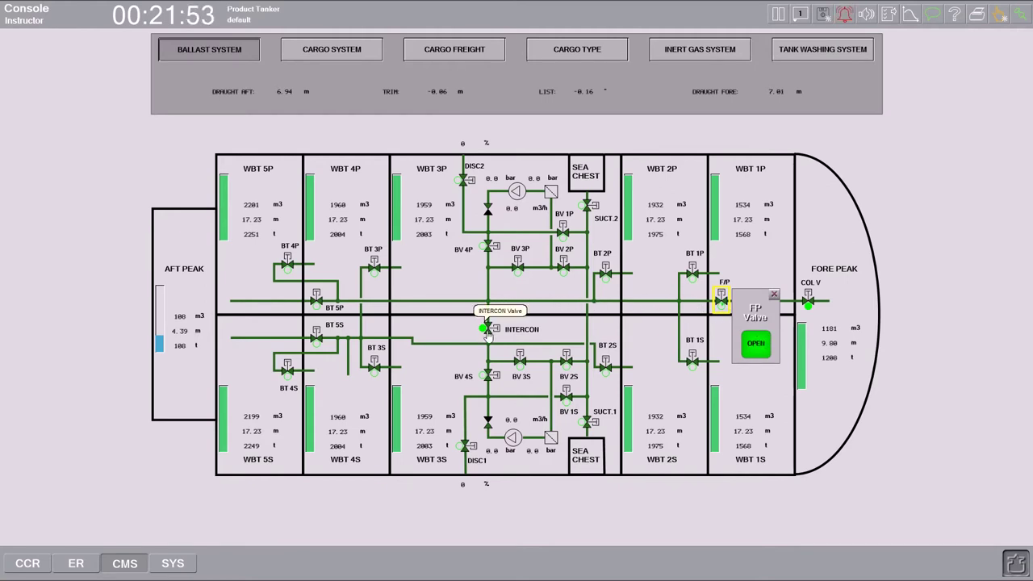
Open ballast valve BV3P and slide the DISC2 discharge valve to 100% open.
click(517, 267)
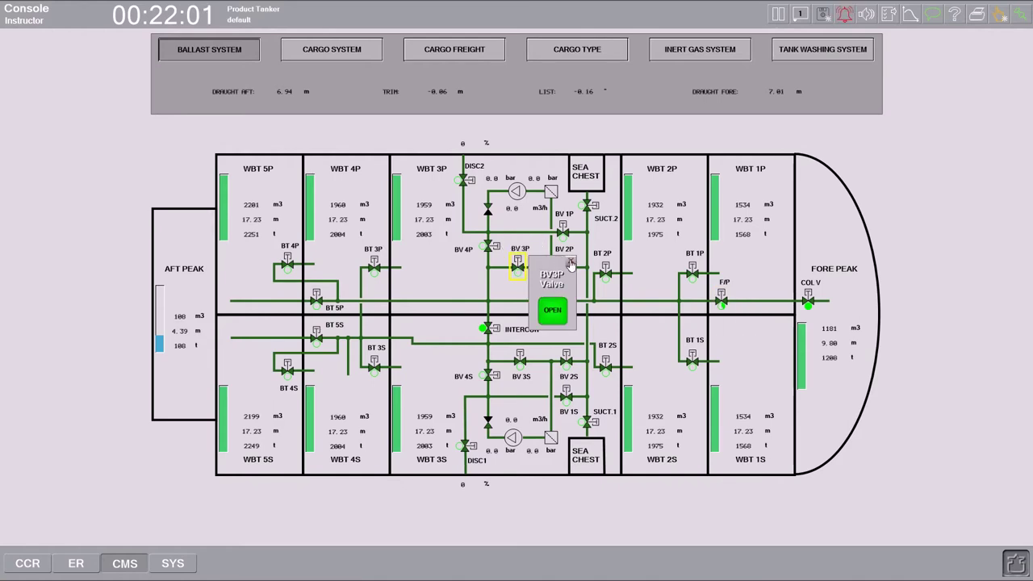
click(570, 265)
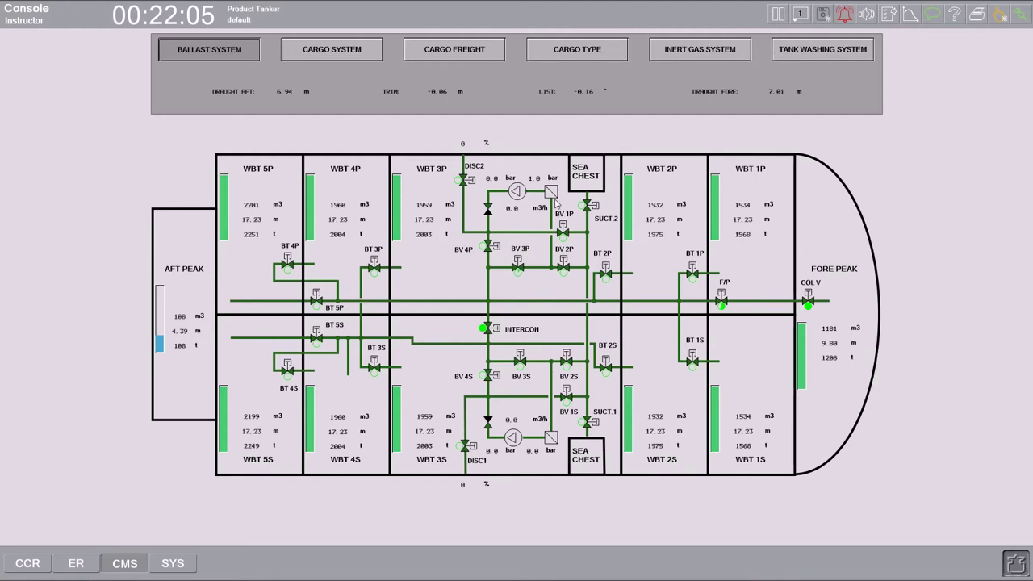
click(465, 184)
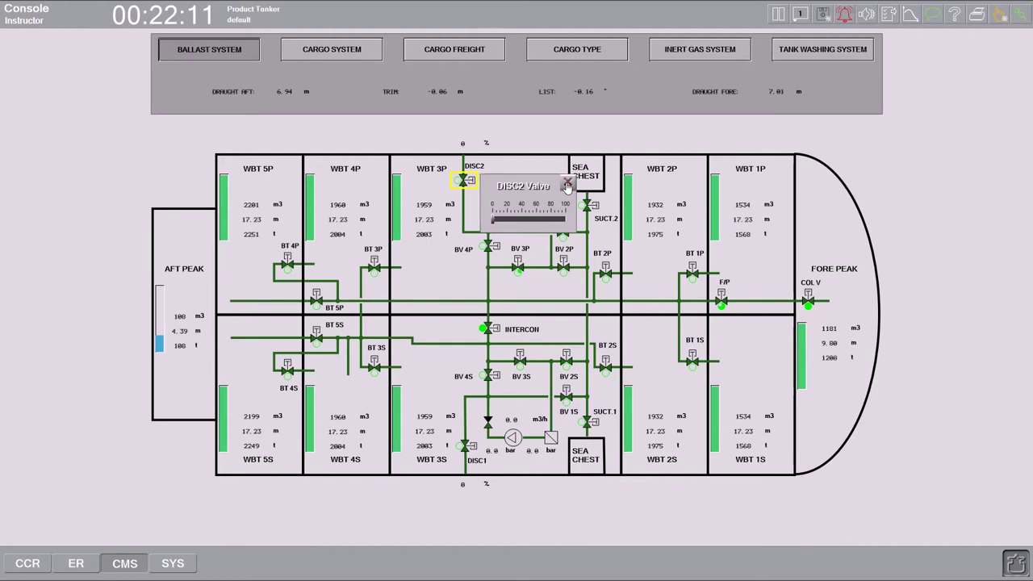
drag(495, 223, 574, 219)
click(568, 184)
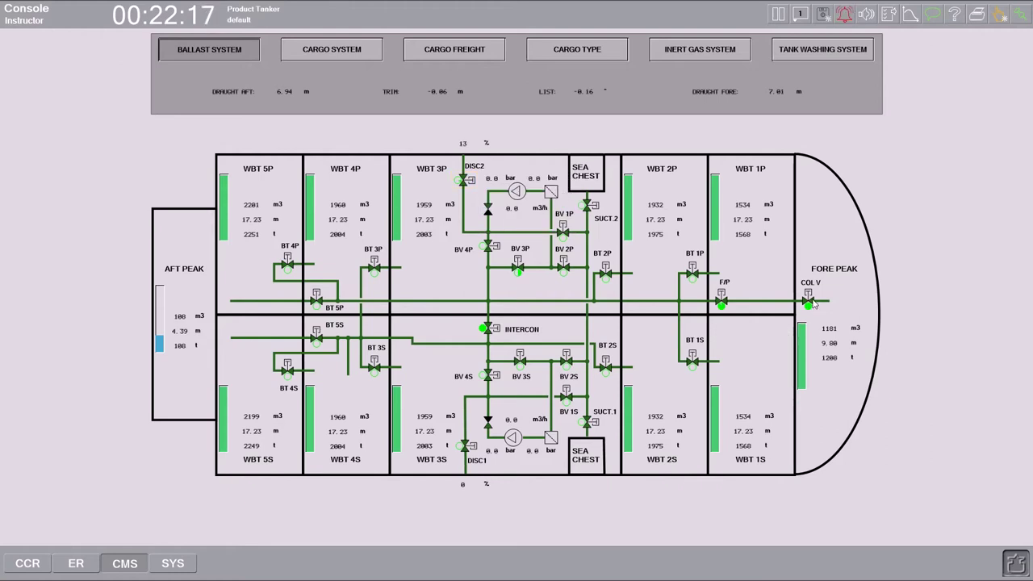